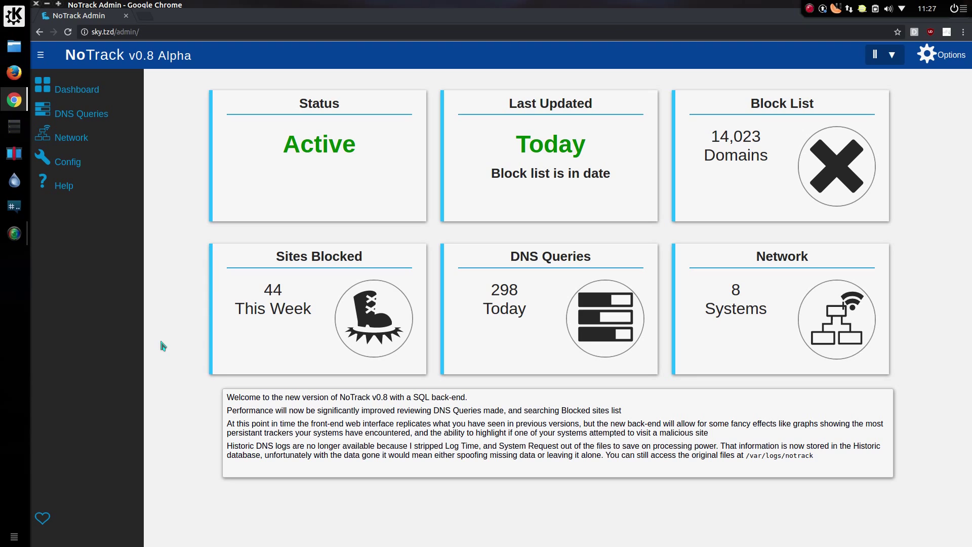
Step: Open today's DNS Queries log in Time view, listing each query's time, system and site
click(94, 120)
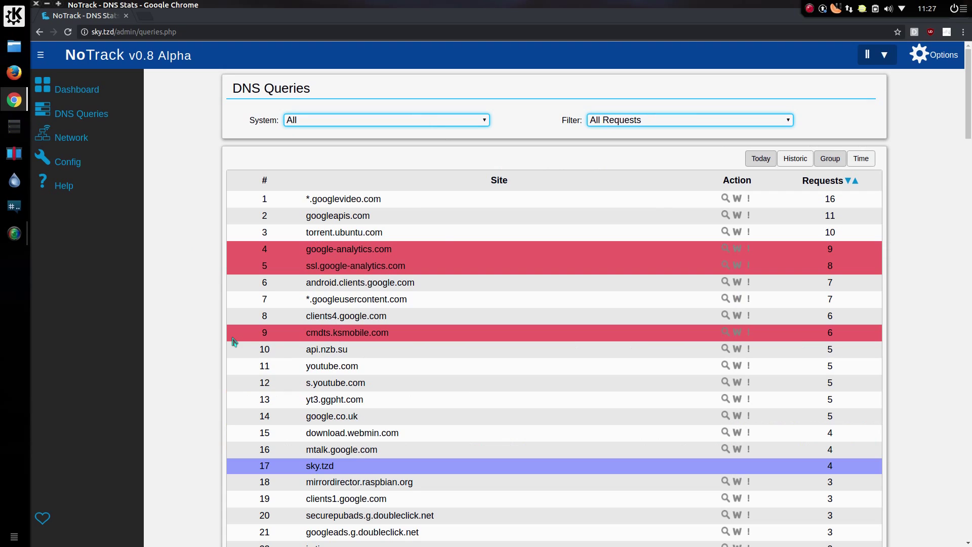
click(867, 161)
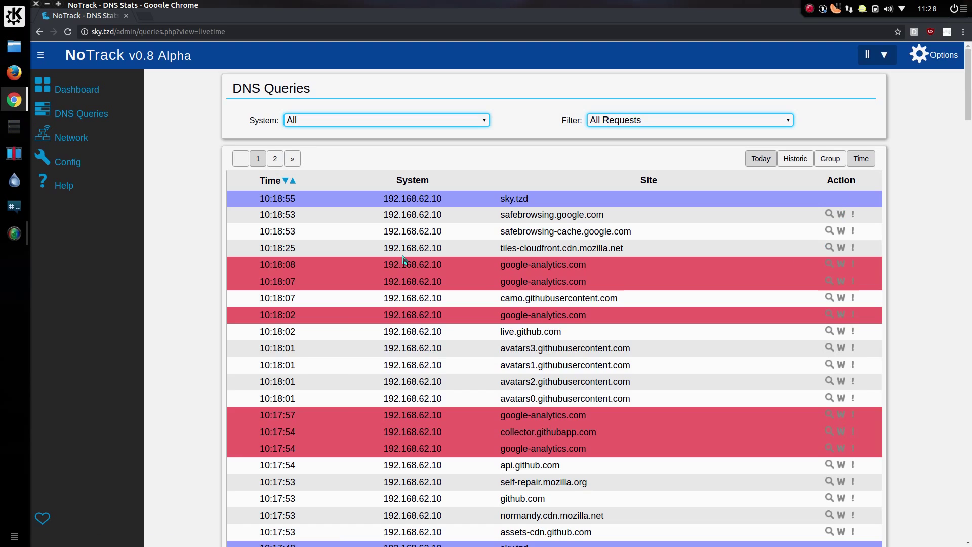
scroll(403, 259, down, 8)
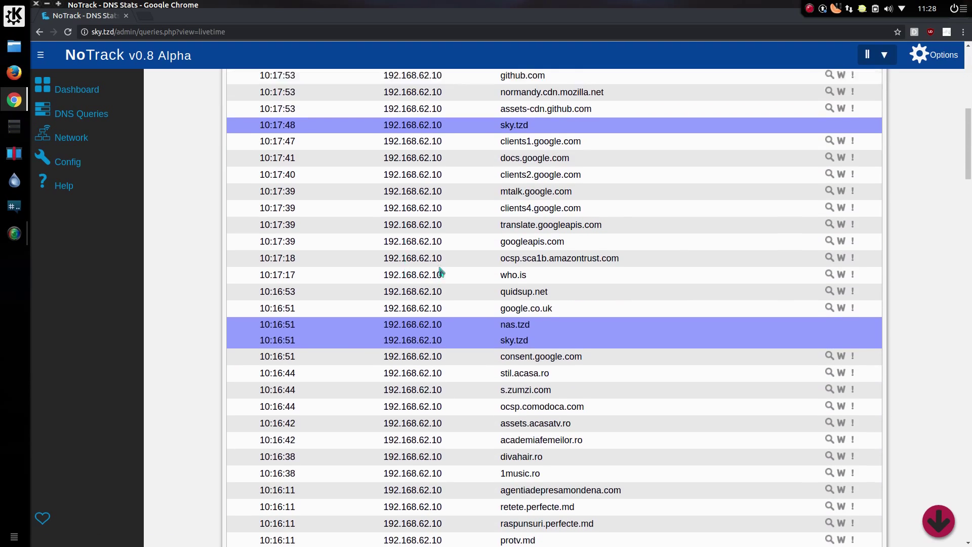
scroll(440, 270, up, 8)
Step: Filter the query log to system 192.168.62.15 and browse its queries
click(380, 123)
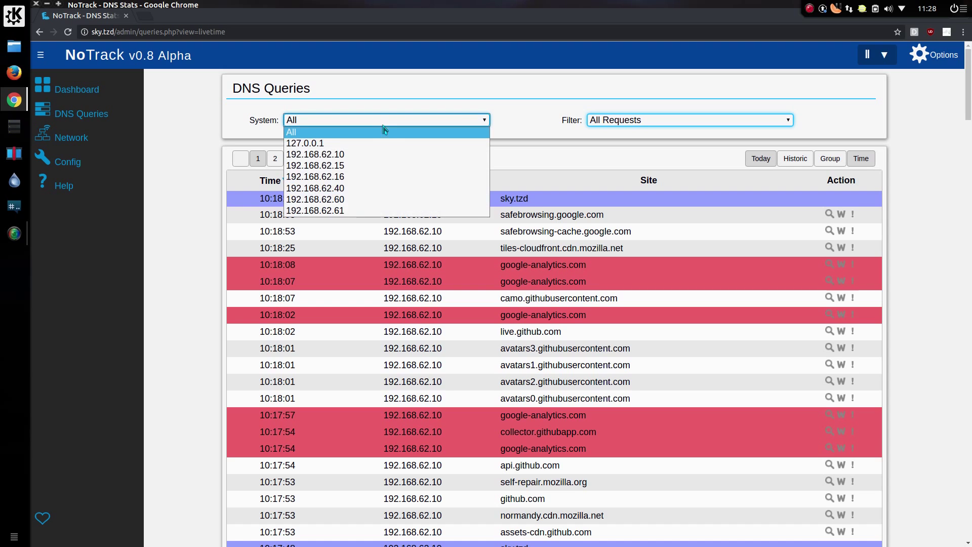
click(387, 166)
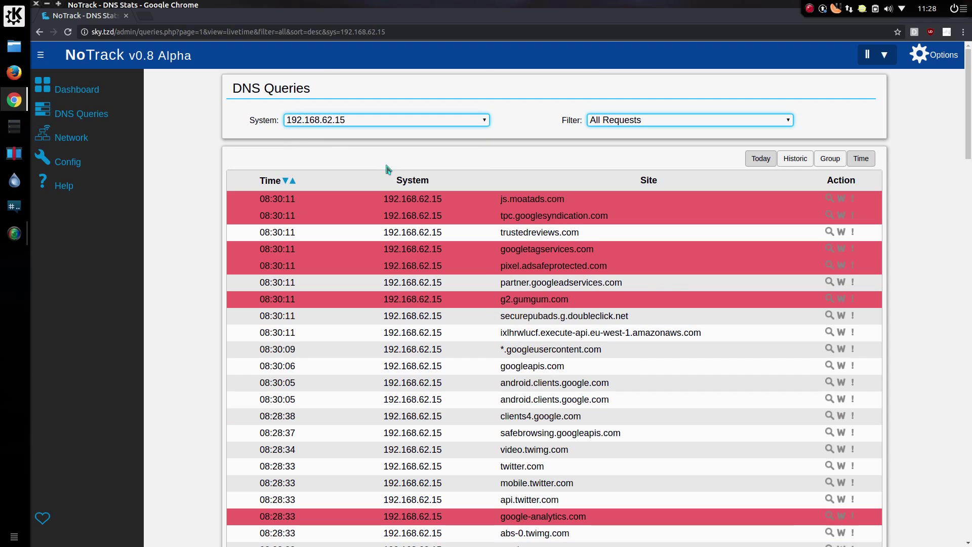
scroll(394, 245, down, 4)
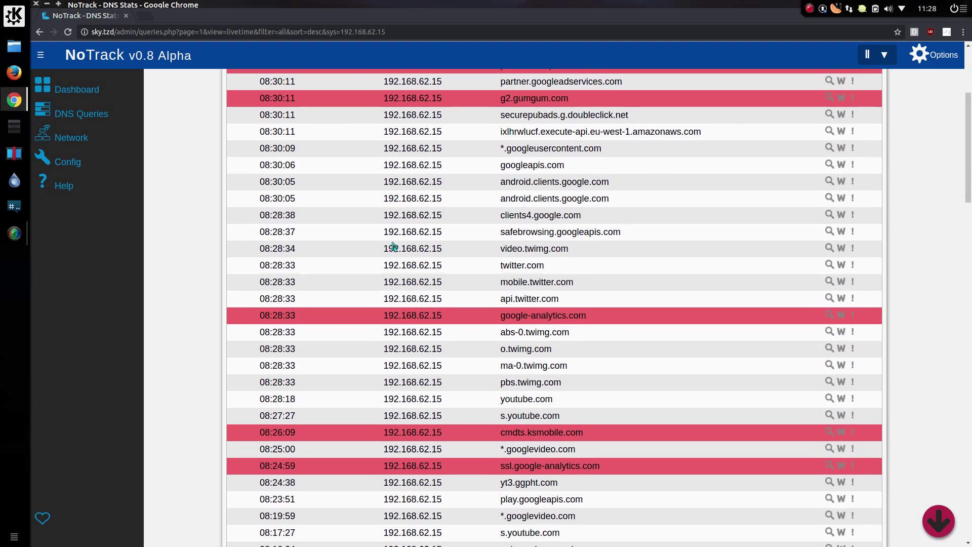
scroll(394, 246, down, 10)
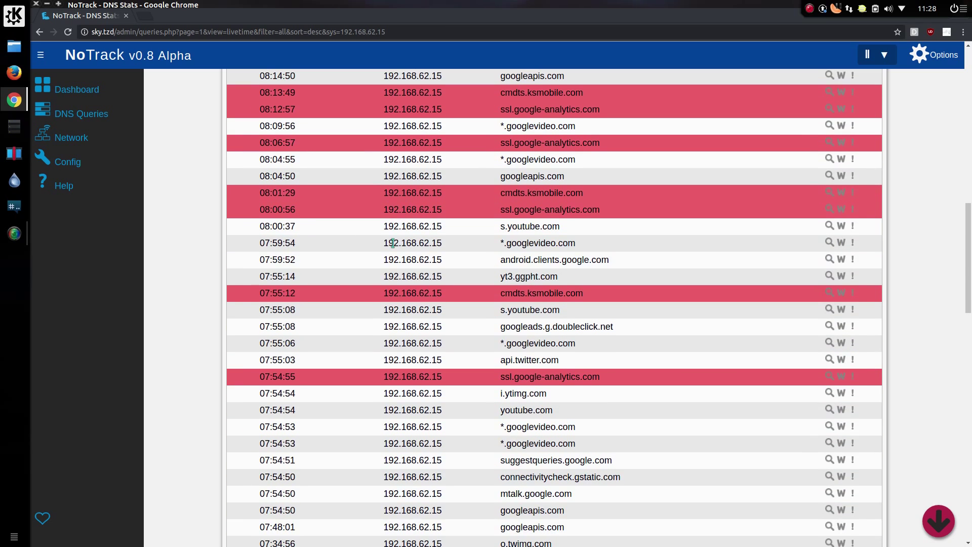
scroll(393, 243, up, 14)
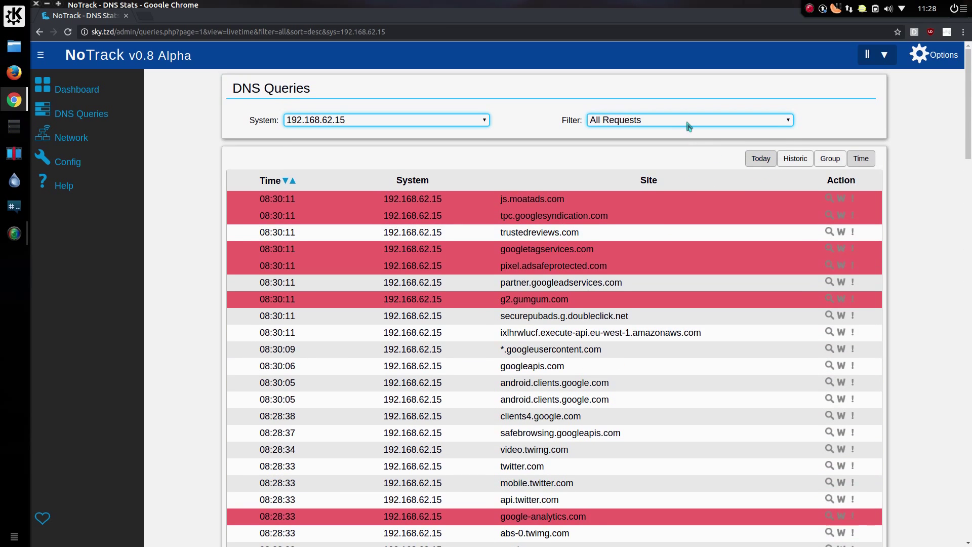
Step: Try the Blocked Only filter, settle on Allowed Only, and switch the system to 192.168.62.16
click(689, 126)
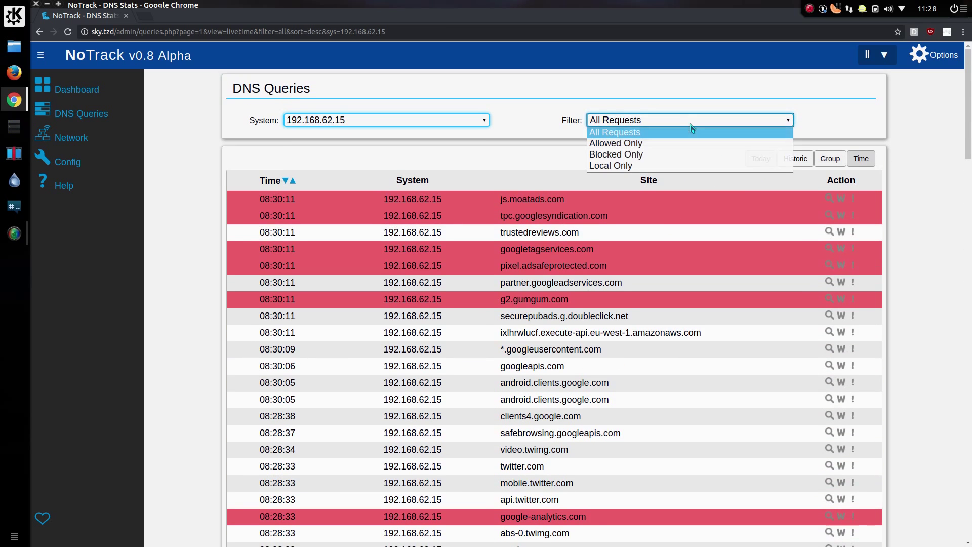
click(705, 156)
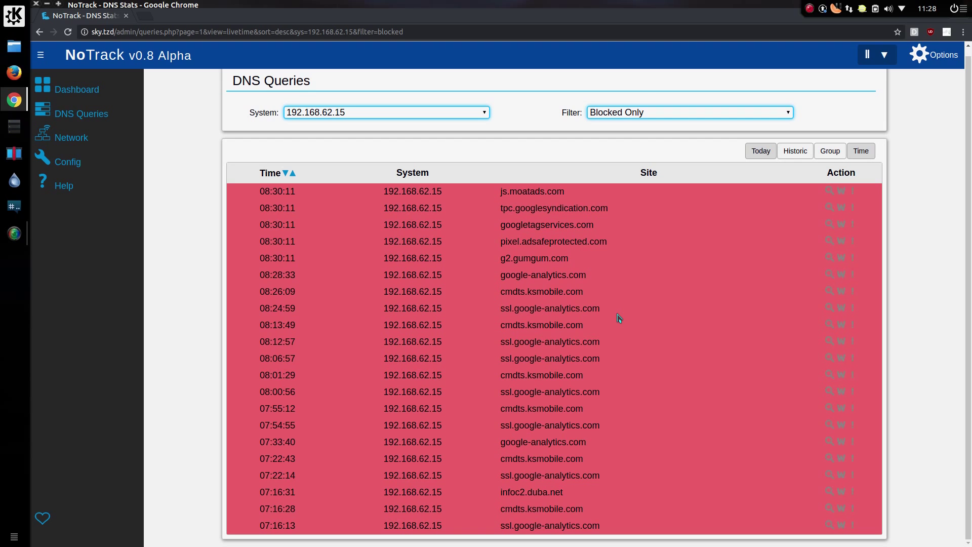
click(633, 114)
click(637, 144)
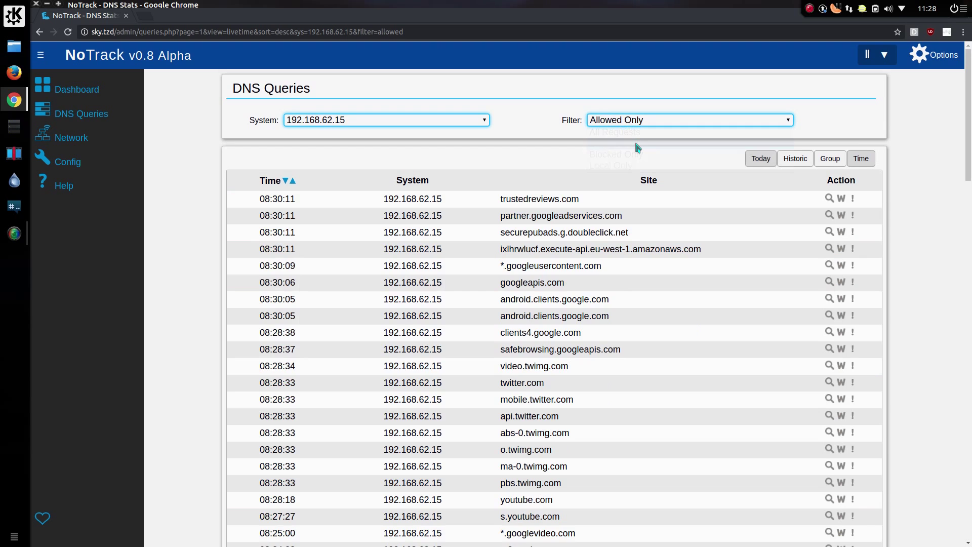
scroll(600, 242, down, 15)
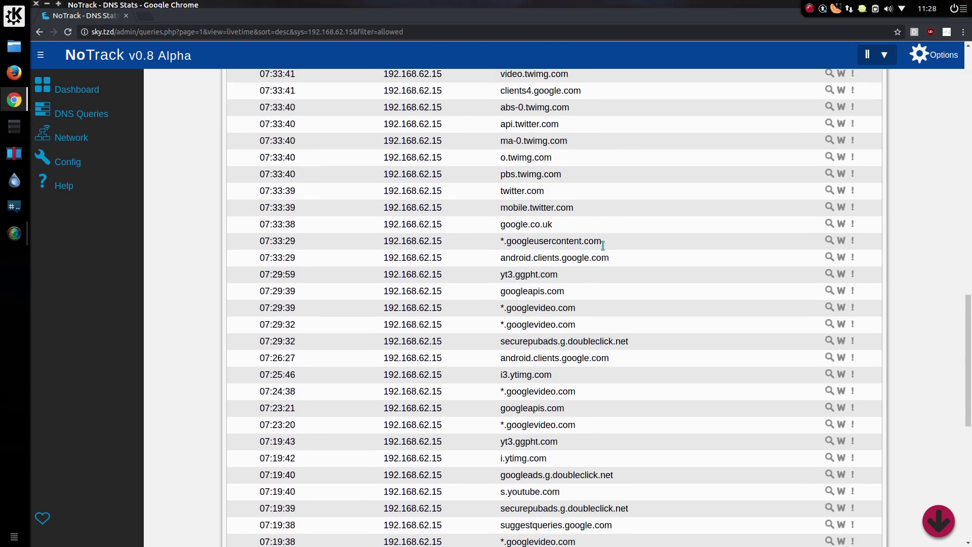
scroll(602, 245, down, 8)
scroll(602, 245, down, 1)
scroll(605, 246, up, 8)
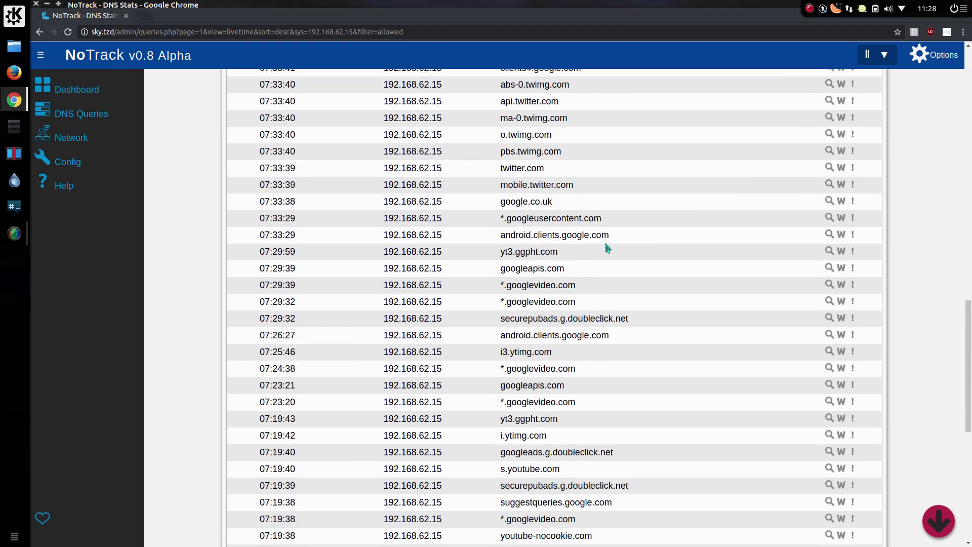
scroll(607, 248, up, 15)
click(475, 125)
click(471, 177)
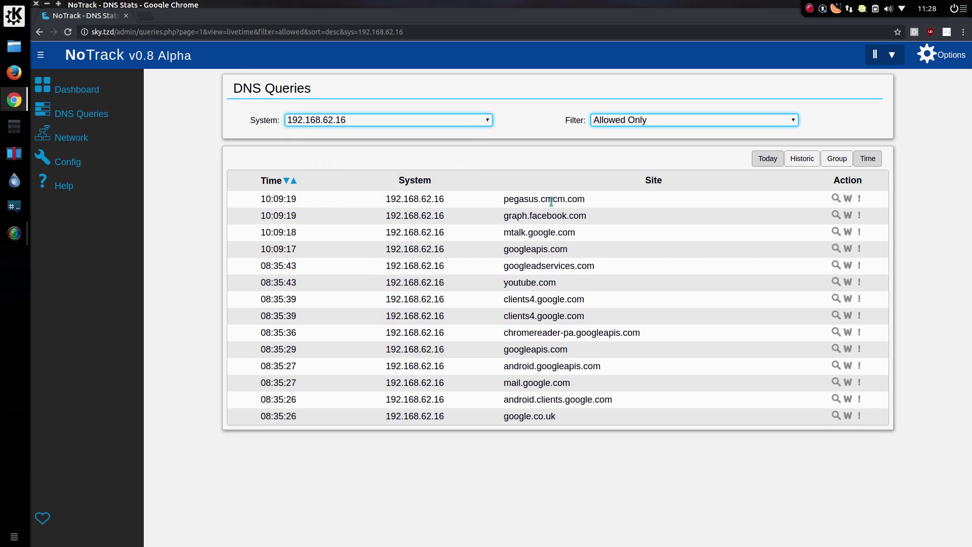
drag(586, 198, 540, 199)
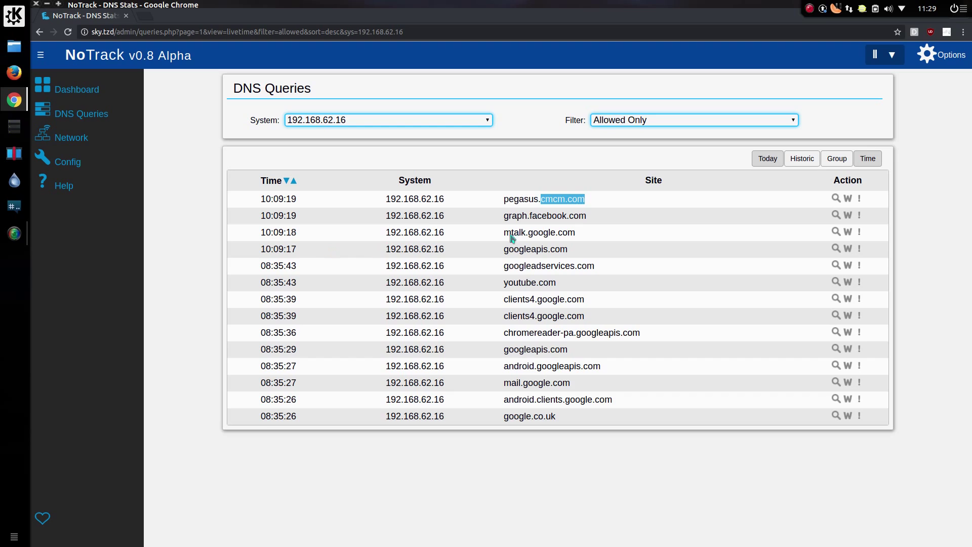
click(639, 232)
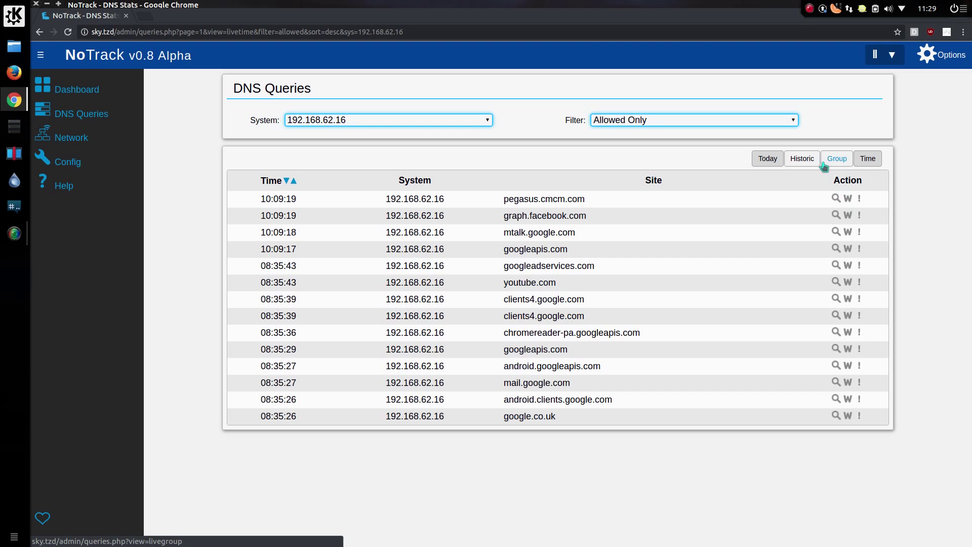
Step: Switch to the Historic view for 27/10/2016–28/10/2016 and inspect the Start Date calendar
click(802, 160)
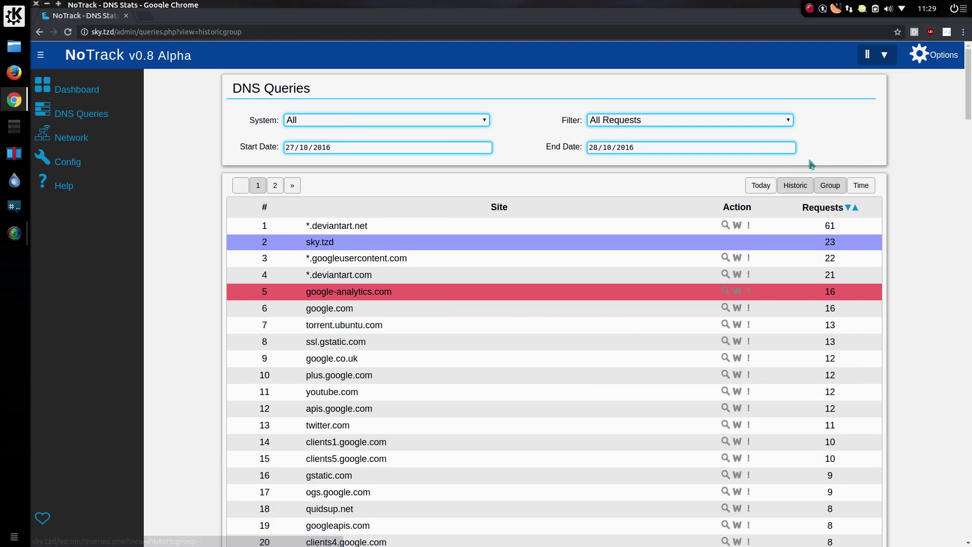
click(414, 149)
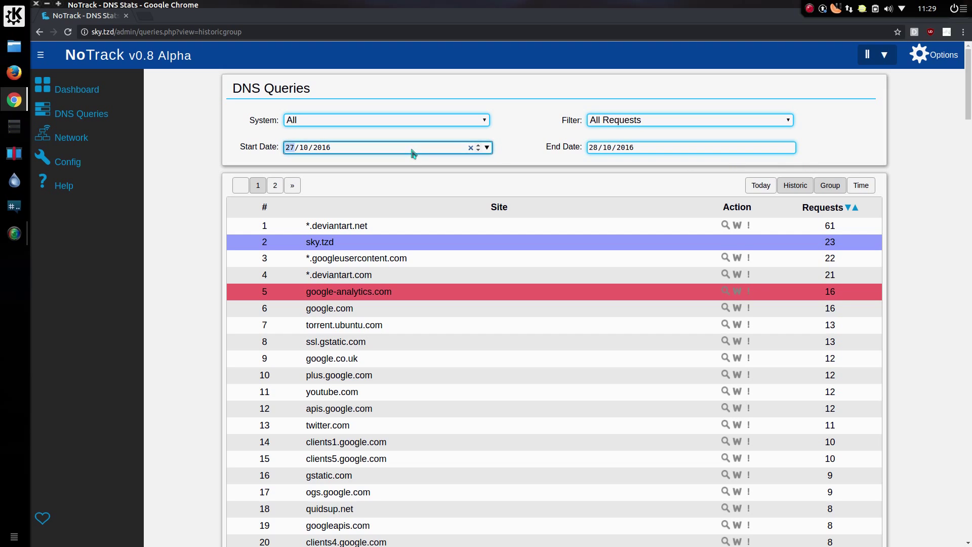
click(487, 150)
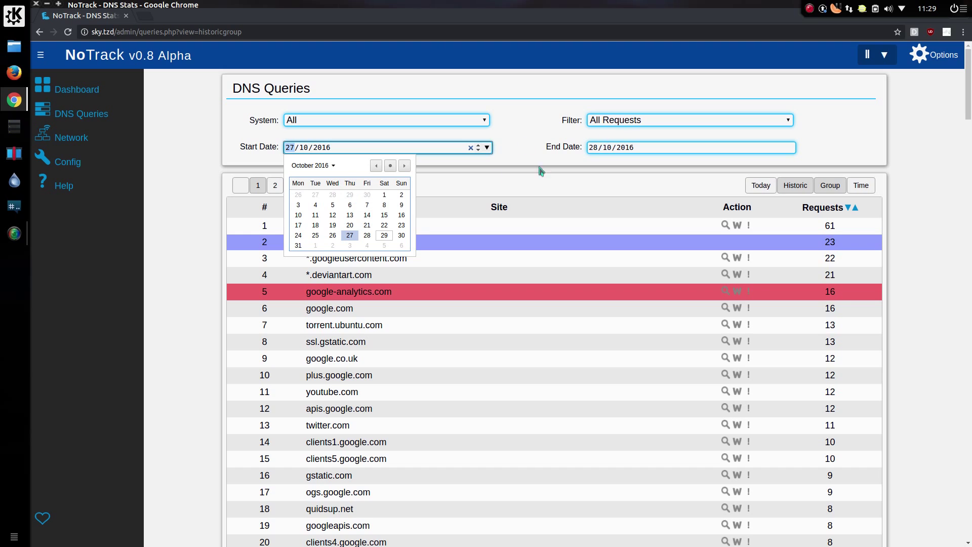
click(794, 154)
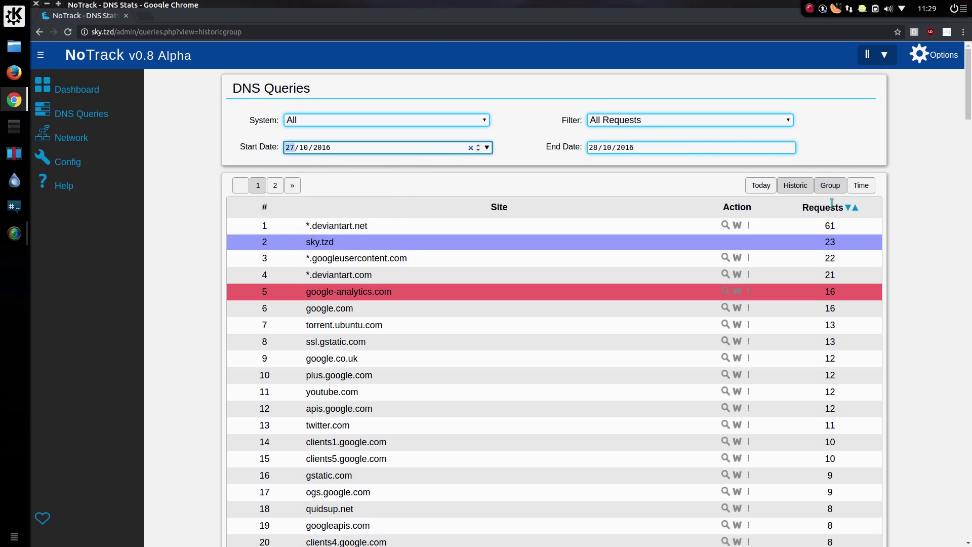
Step: List historic queries by time, advance to page 3, and jump to the bottom and back
click(863, 187)
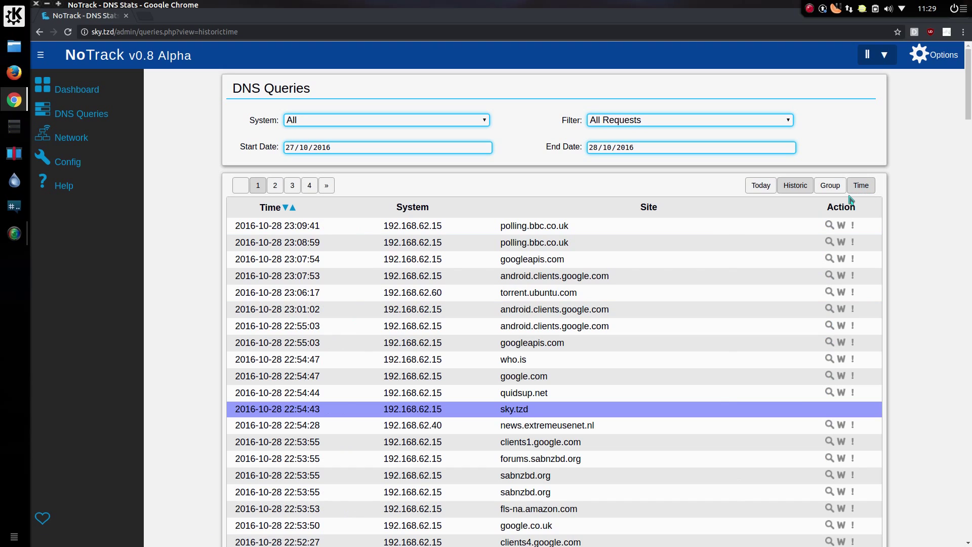
click(327, 188)
click(327, 188)
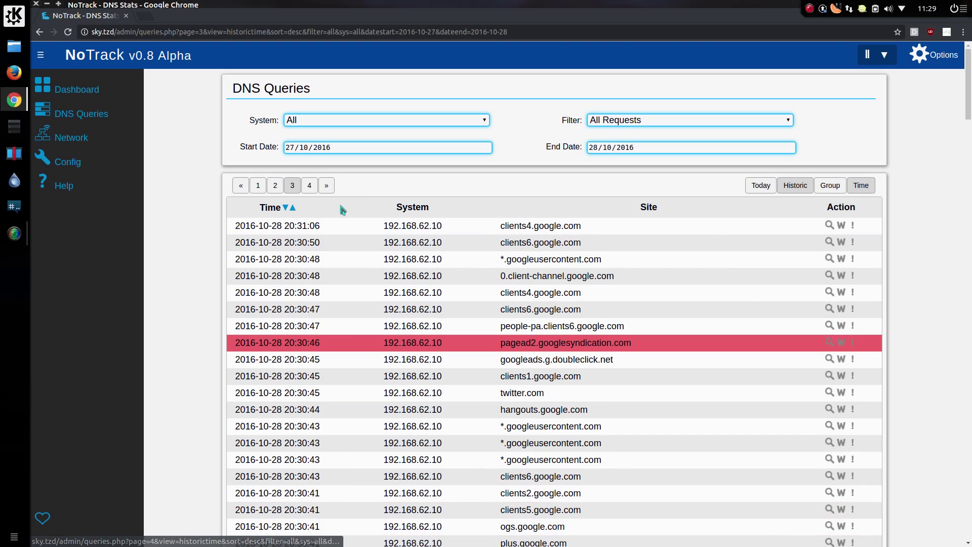
scroll(807, 261, down, 2)
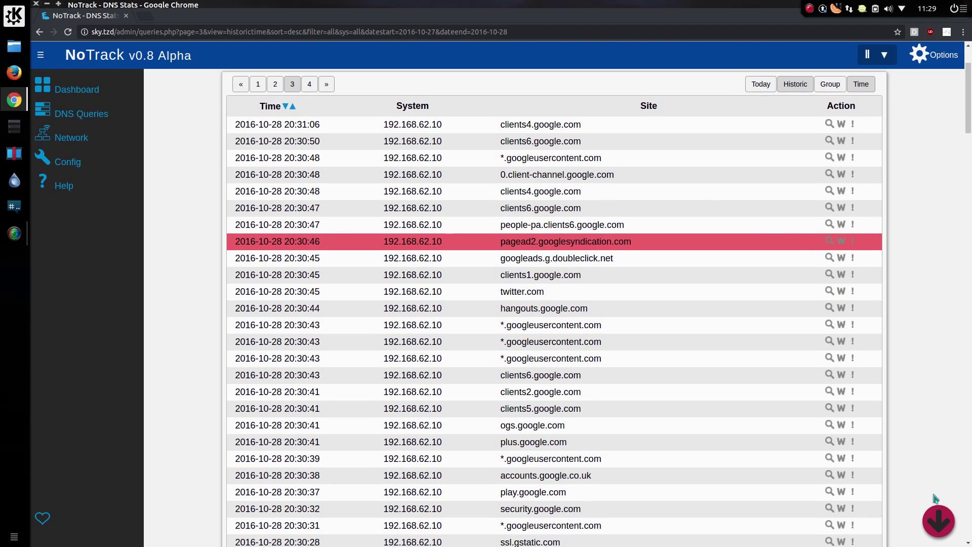
click(939, 512)
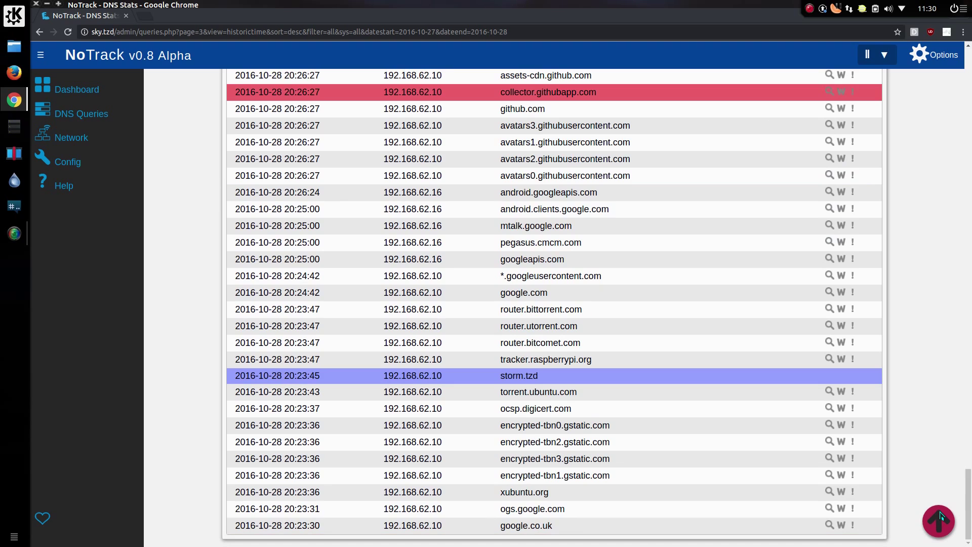
click(939, 519)
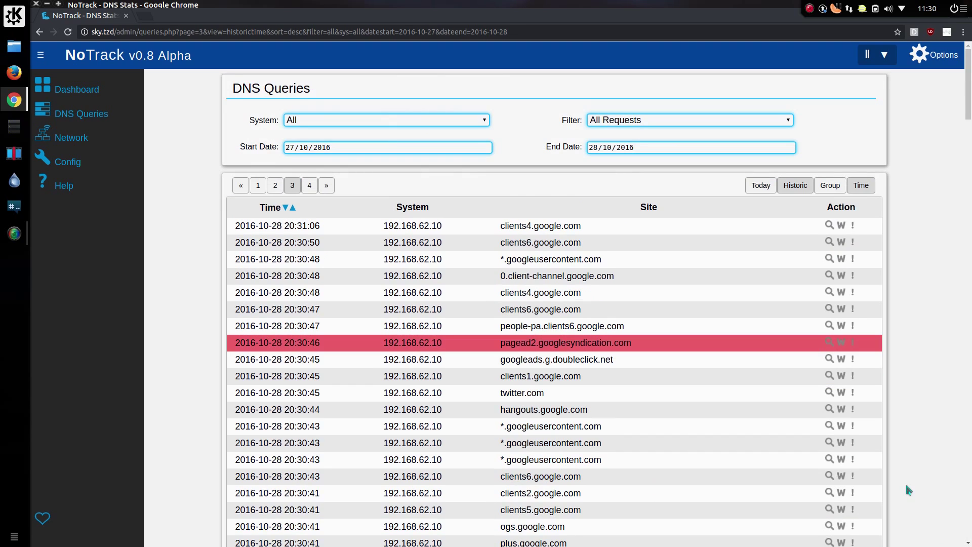
Step: Open the Block Lists configuration, review the enabled lists, and select the Custom block lists box
click(87, 163)
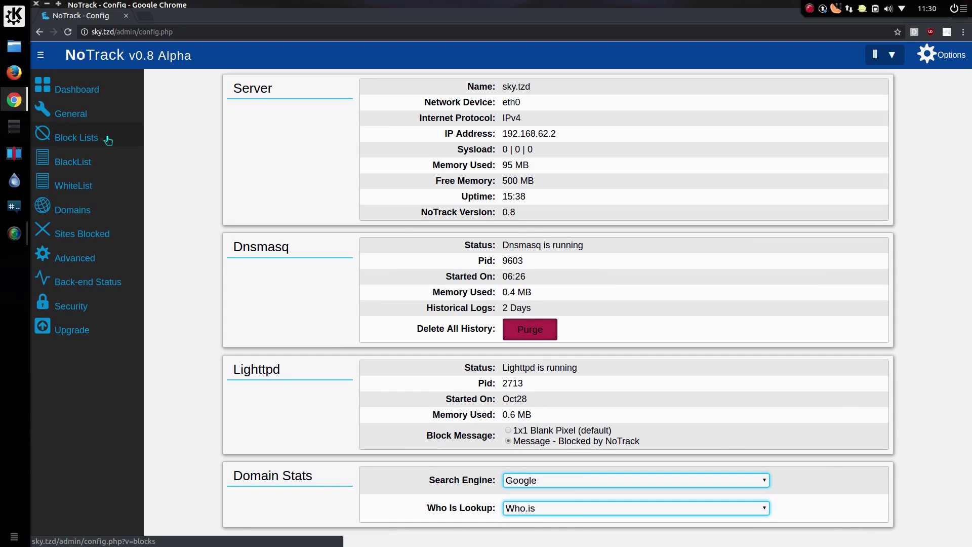
click(108, 140)
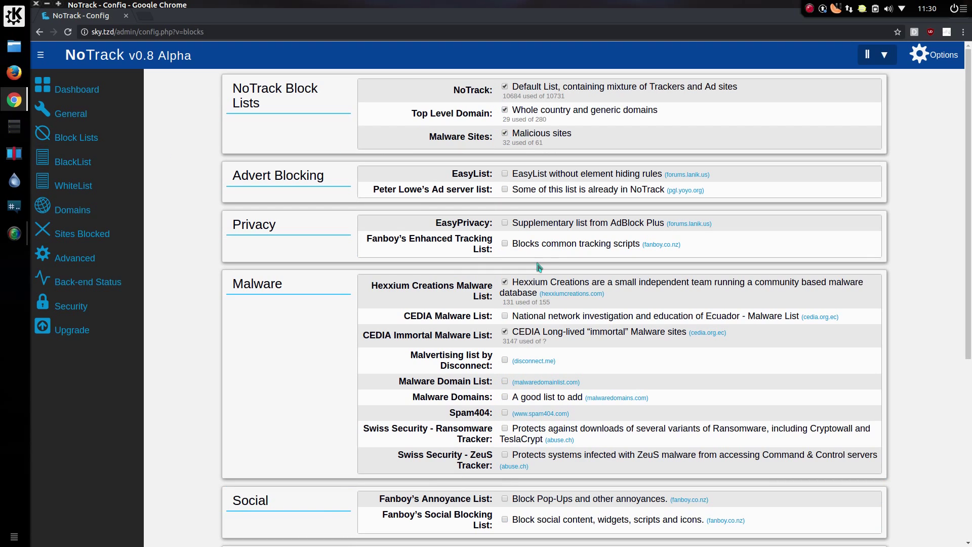
scroll(541, 270, down, 4)
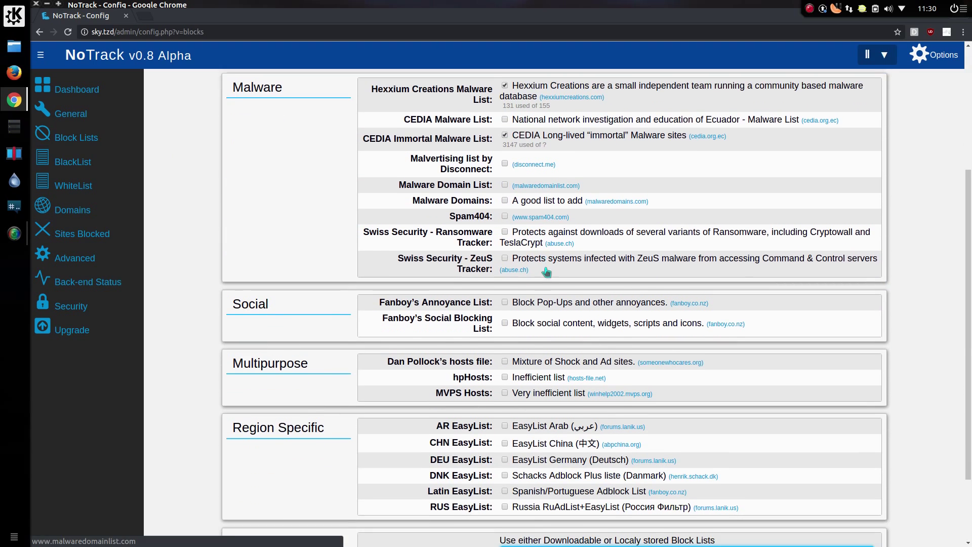
scroll(553, 314, down, 2)
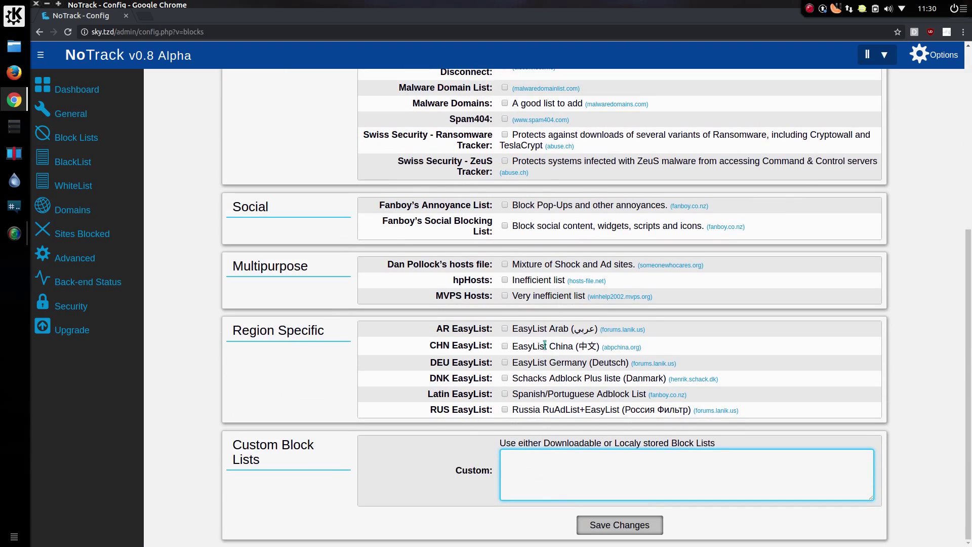
click(561, 463)
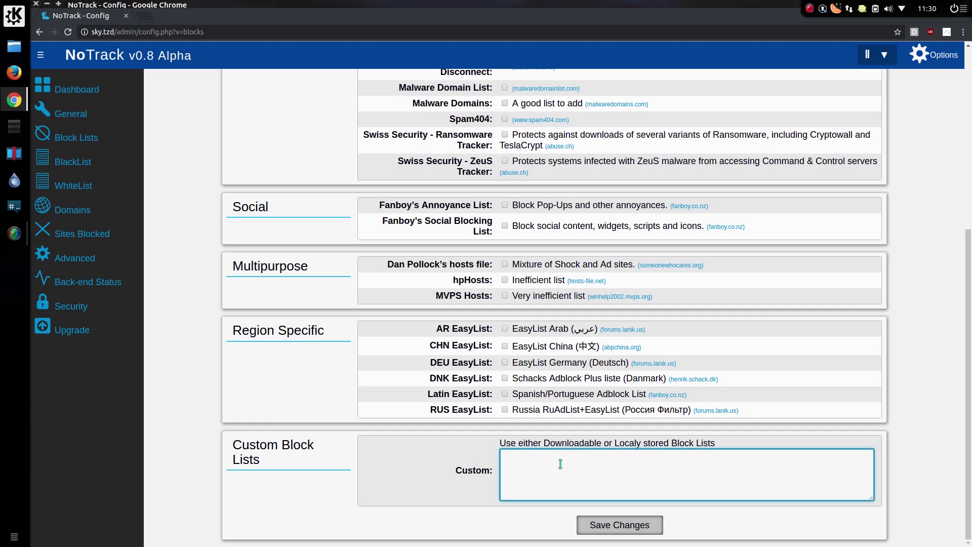
Step: Open Sites Blocked, go to page 2, and filter it to CEDIA Immortal Malware entries
click(68, 244)
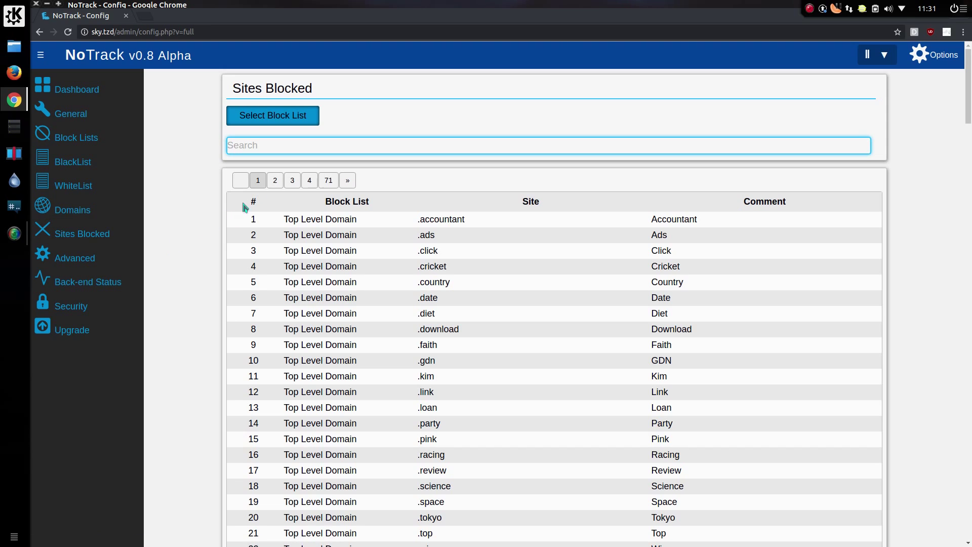
click(275, 182)
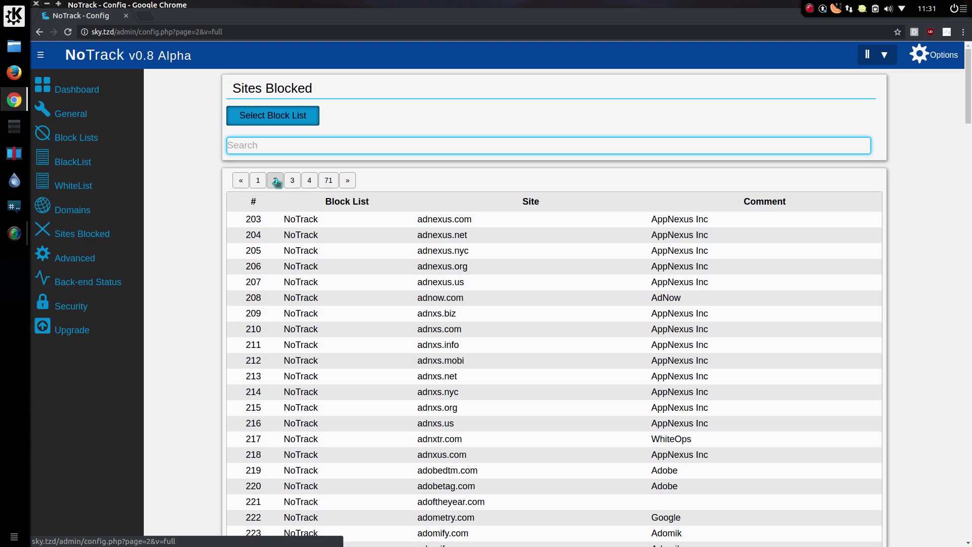
click(293, 118)
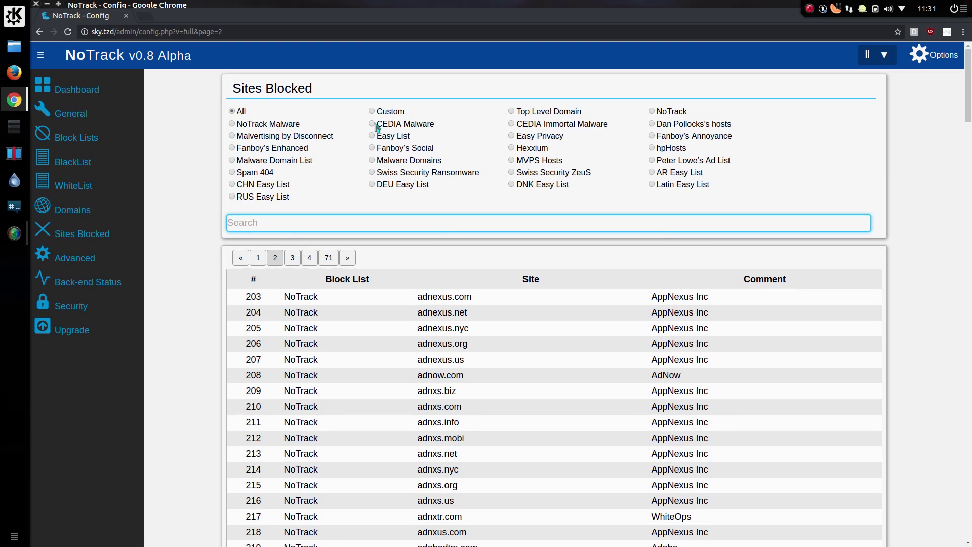
click(512, 125)
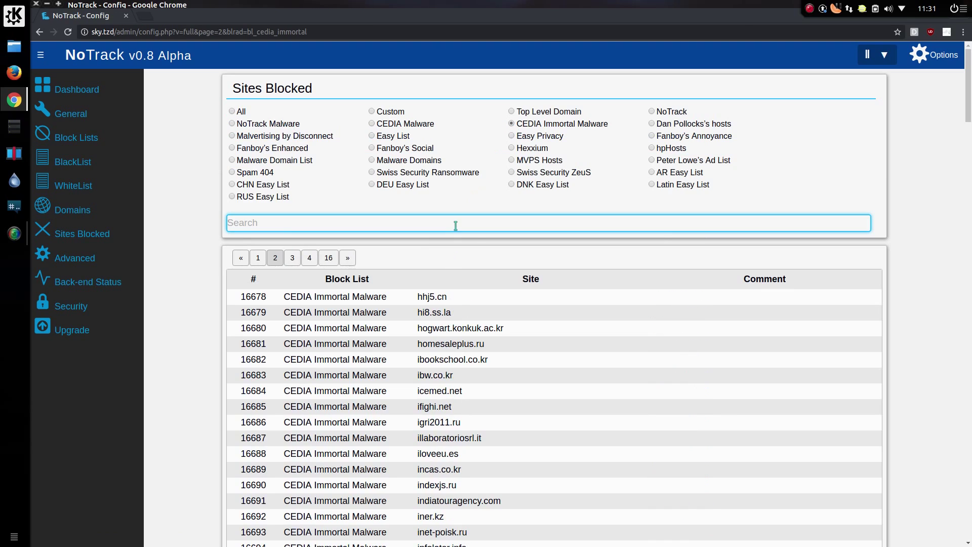
scroll(464, 387, down, 2)
scroll(466, 385, down, 1)
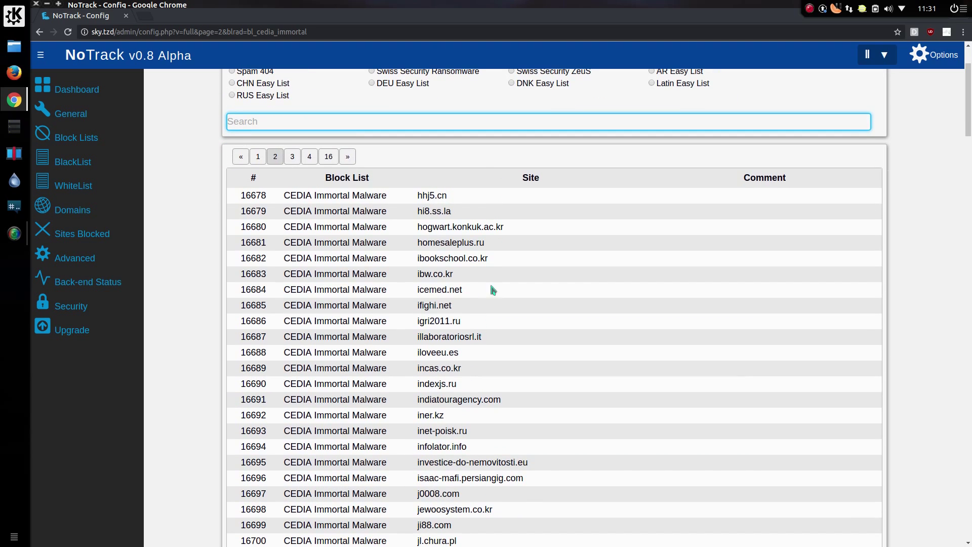
Step: Search blocked sites for 'facebook', then for 'adobe' across All block lists
click(479, 121)
text(f)
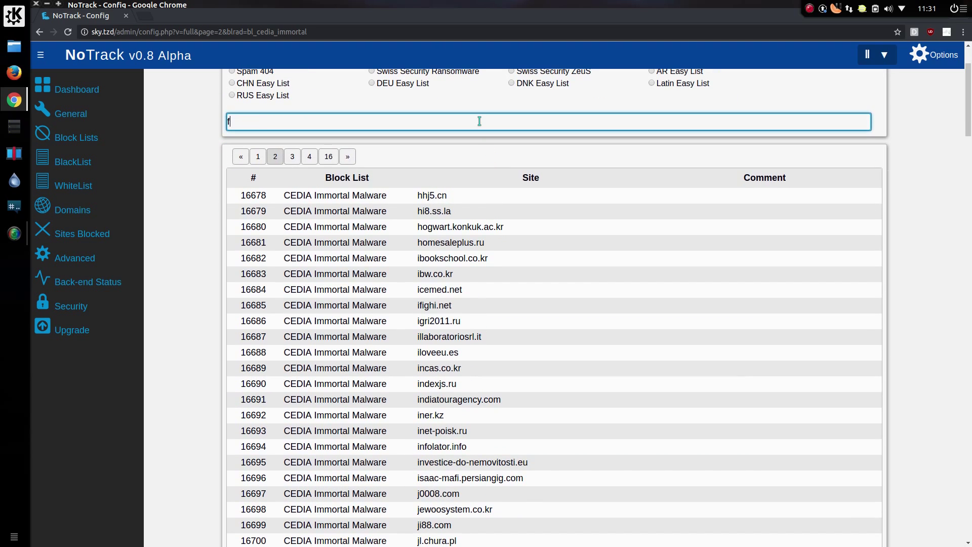
text(acebook)
key(Return)
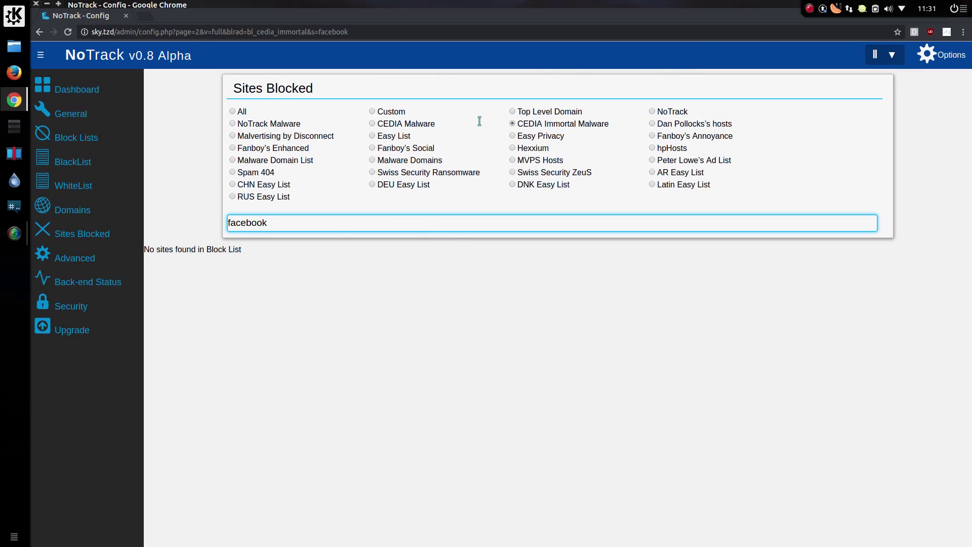
double_click(272, 218)
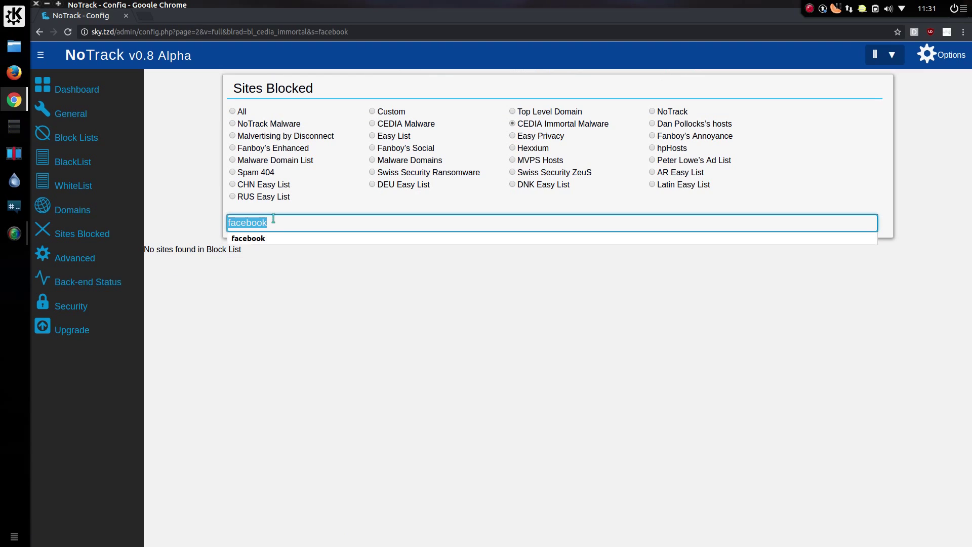
text(adobe)
key(Return)
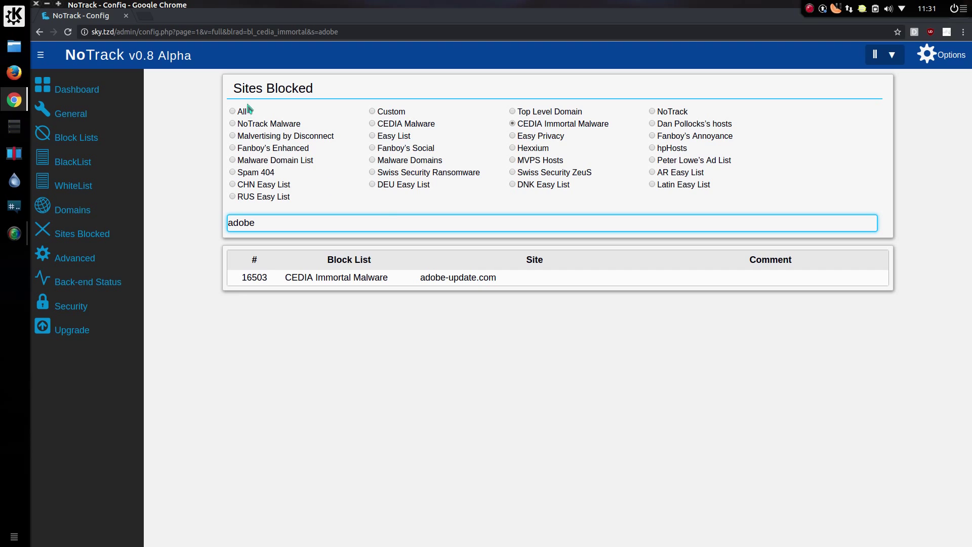
click(233, 111)
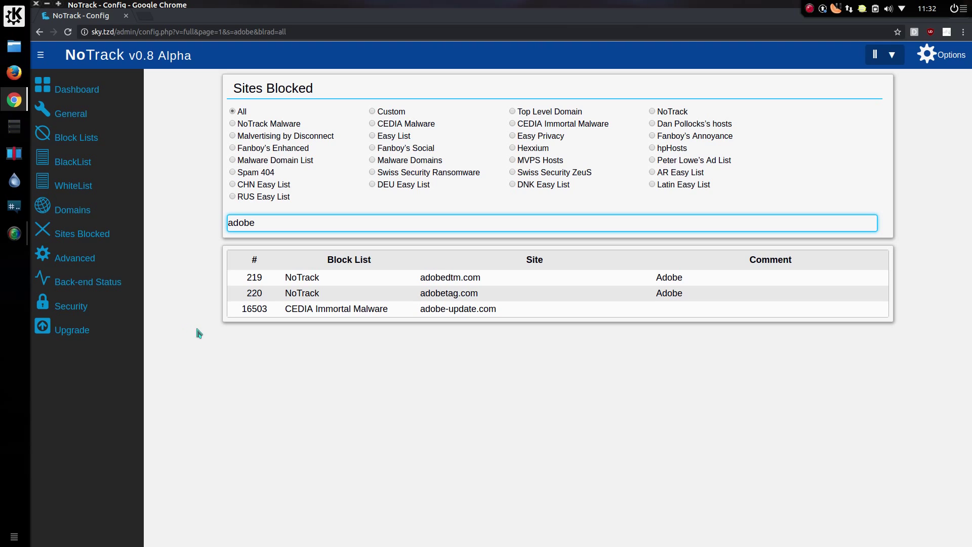
Step: View the Back-end Status report, collapse the sidebar to icons, and return to the Dashboard
click(121, 287)
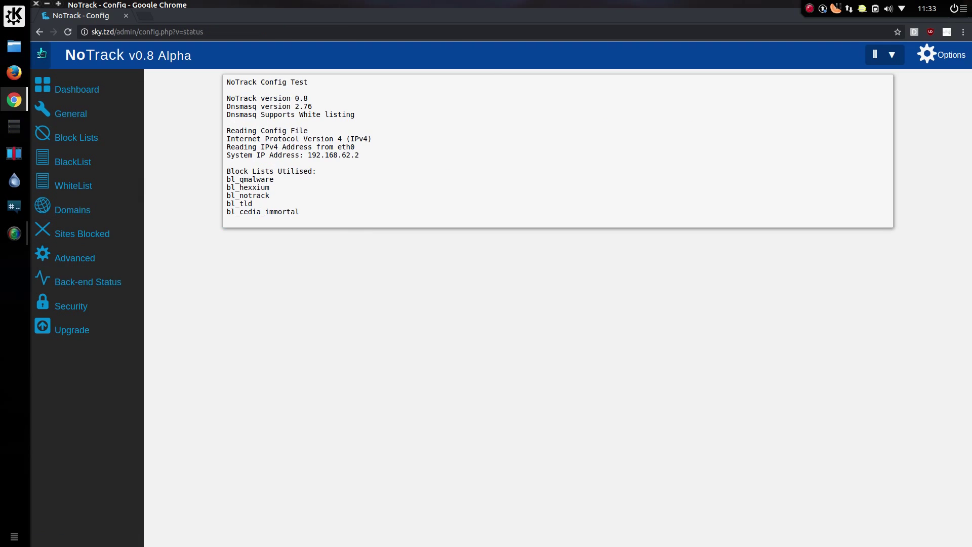
click(41, 52)
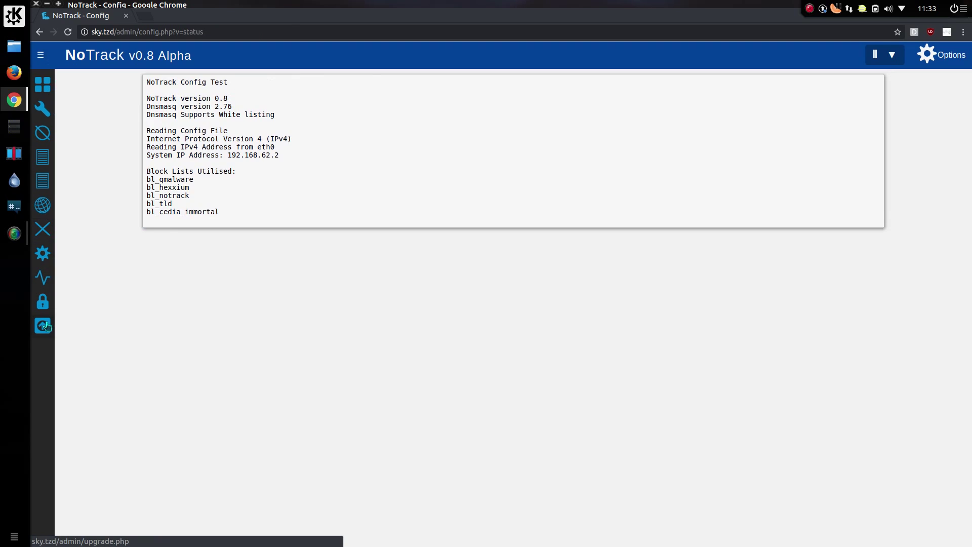
click(41, 87)
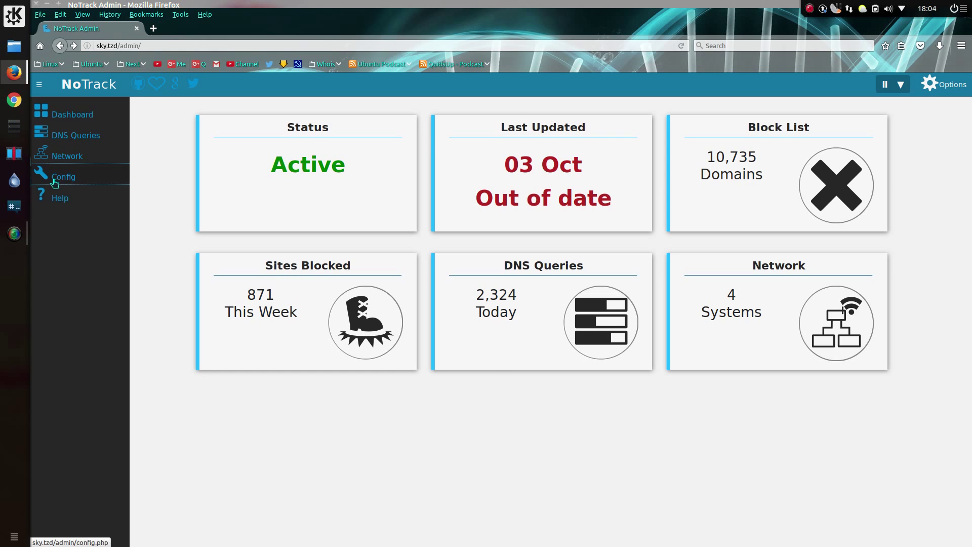
Step: Run Force Upgrade from Config > Upgrade and scroll through the upgrade log
click(67, 185)
click(62, 240)
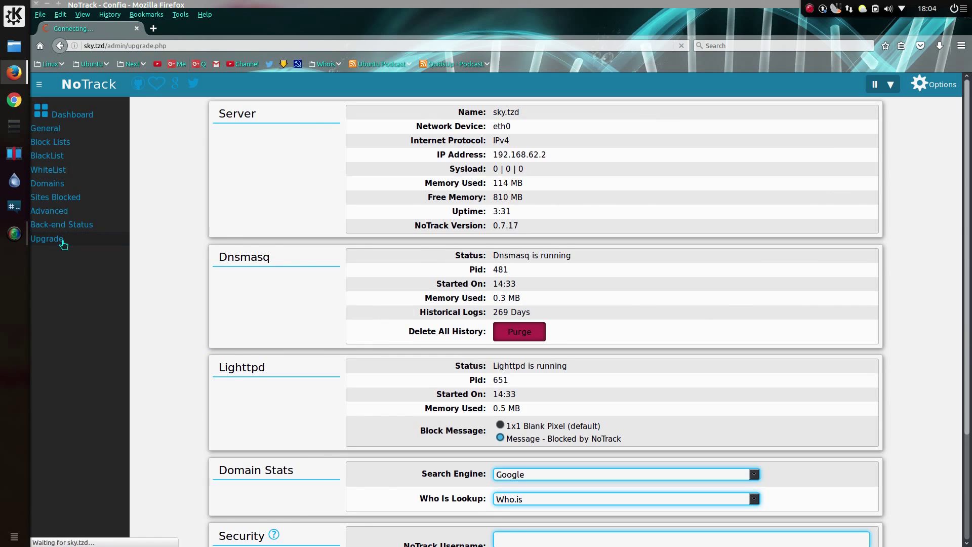
click(527, 142)
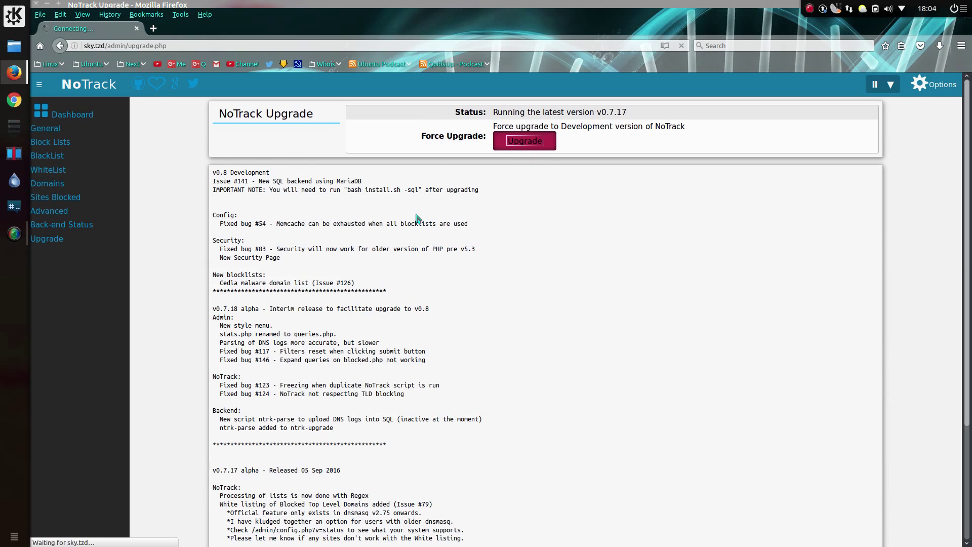
scroll(418, 220, down, 10)
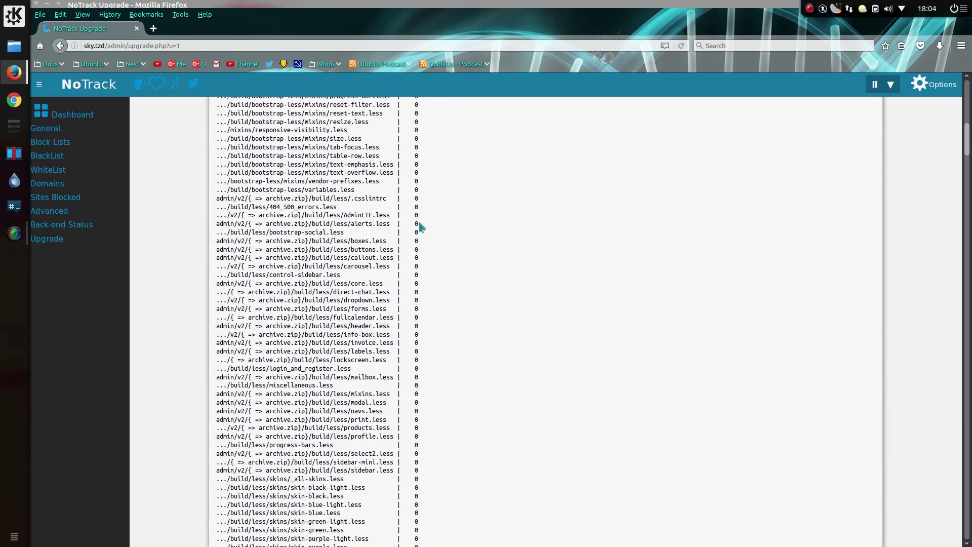
scroll(420, 227, down, 20)
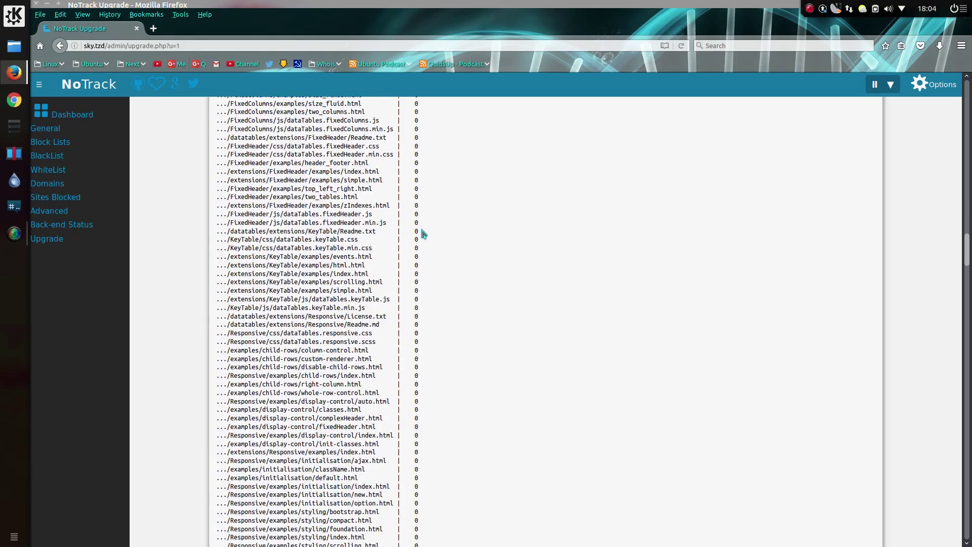
scroll(421, 231, down, 20)
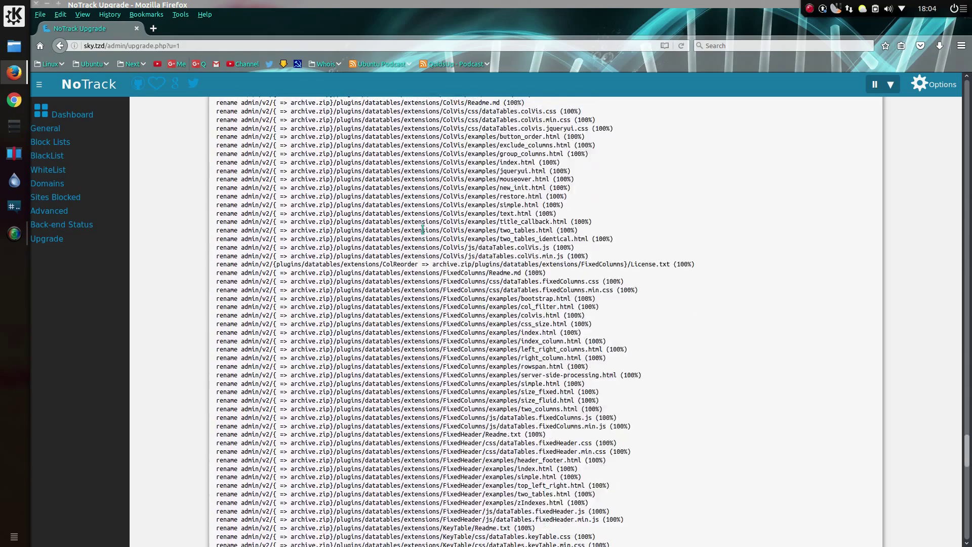
scroll(423, 229, down, 15)
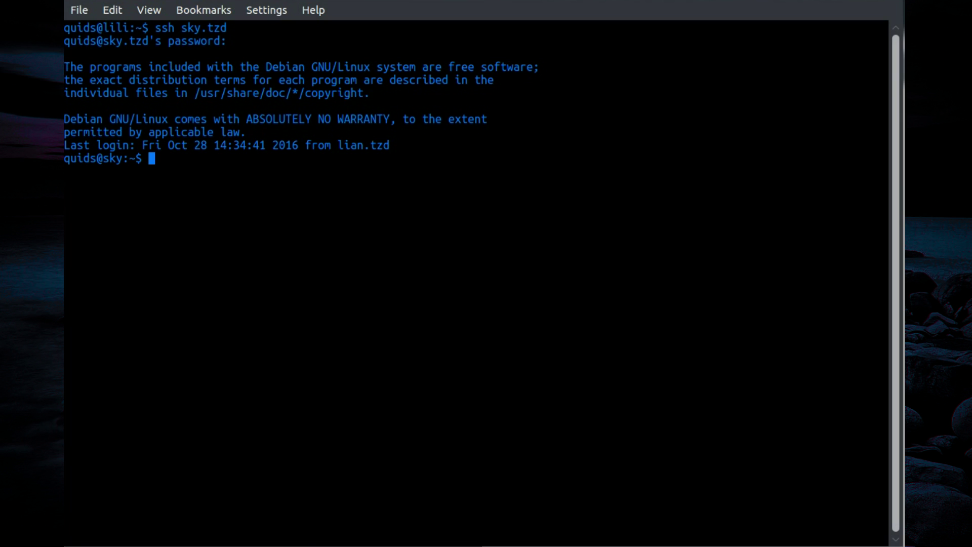
Step: Change into the ~/NoTrack folder in the terminal
text(cd NoTrack)
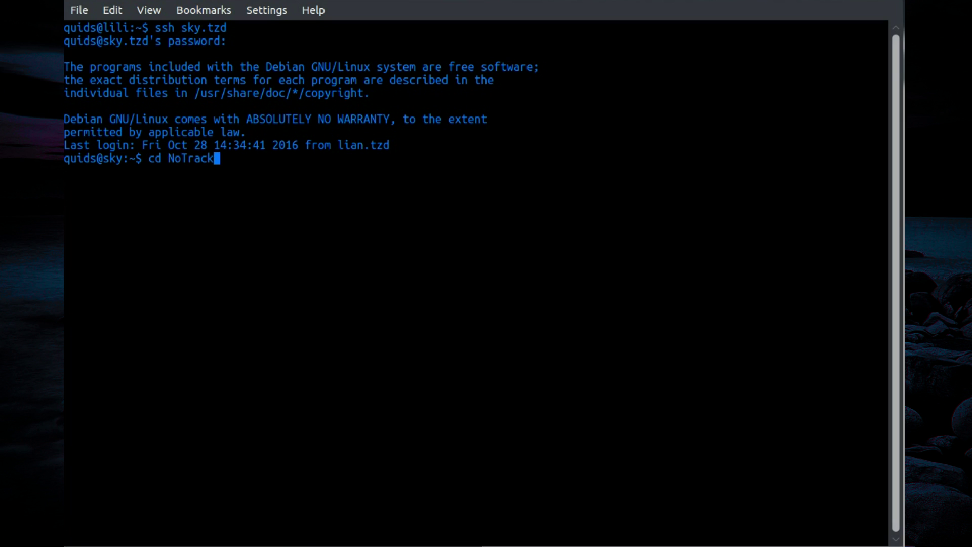
key(BackSpace)
key(BackSpace)
key(BackSpace)
key(BackSpace)
key(BackSpace)
key(BackSpace)
key(BackSpace)
text(/opt/not)
text(rac)
text(k)
key(Up)
key(Return)
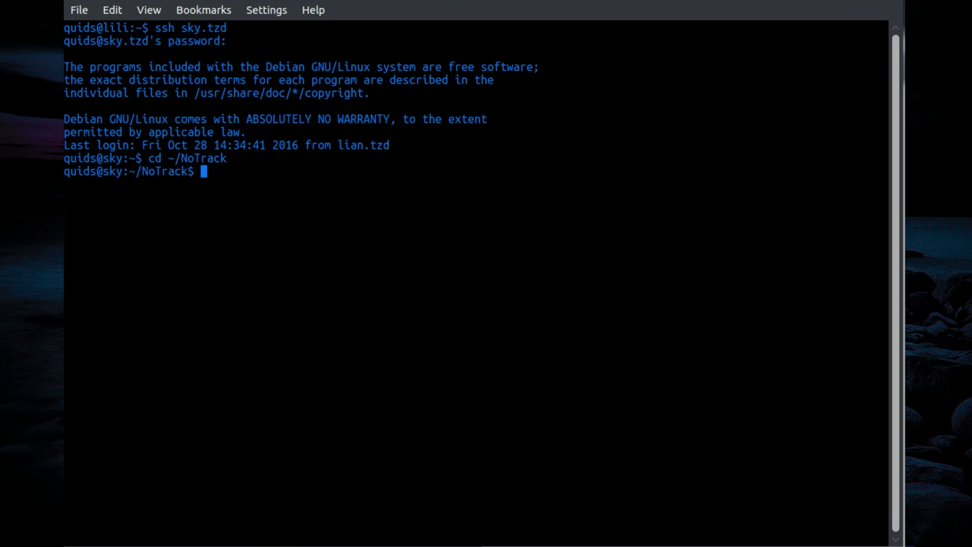
Step: Run 'bash install.sh -sql' to start the upgrade to v0.8
text(bash inst)
key(Tab)
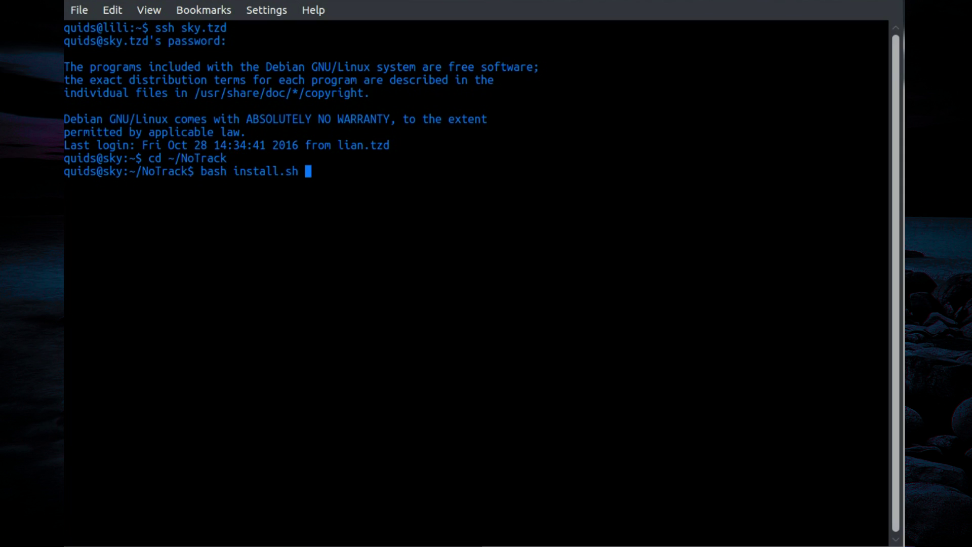
text(-sql)
key(Return)
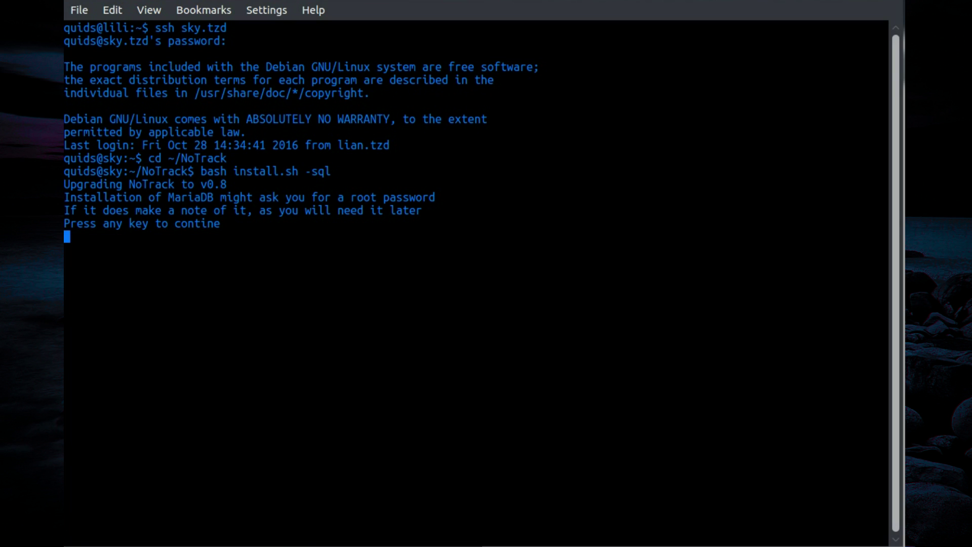
Step: Continue past the warning, then enter and confirm the MariaDB root password
key(Return)
key(Return)
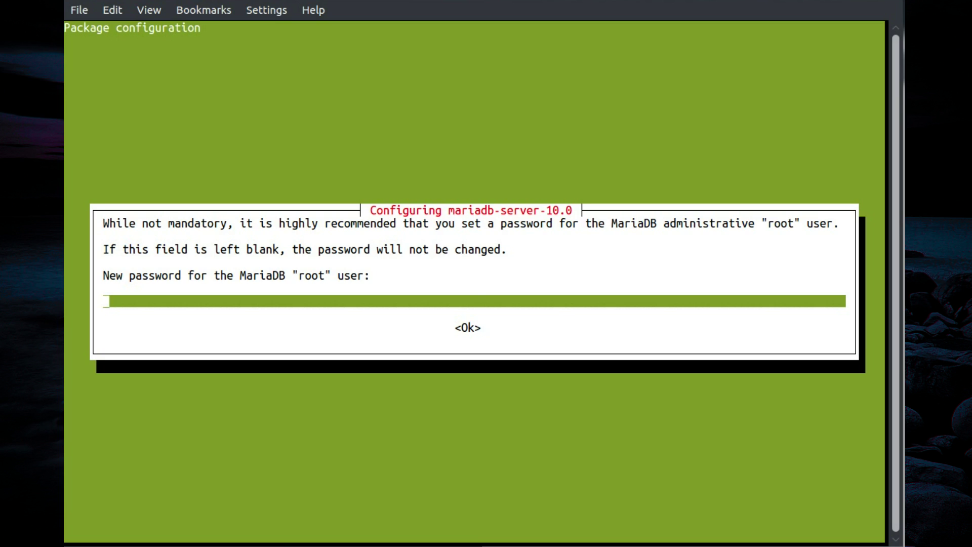
text(******)
key(Return)
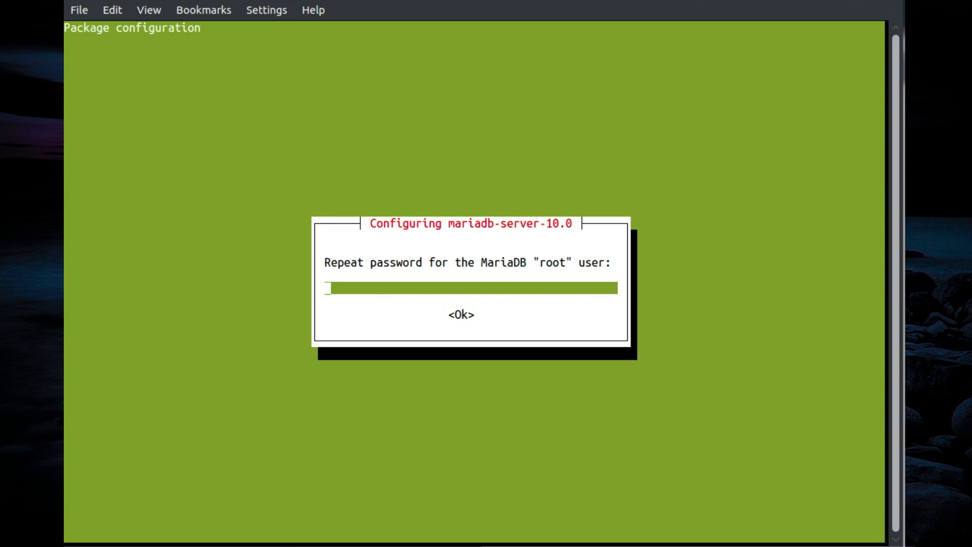
text(******)
key(Return)
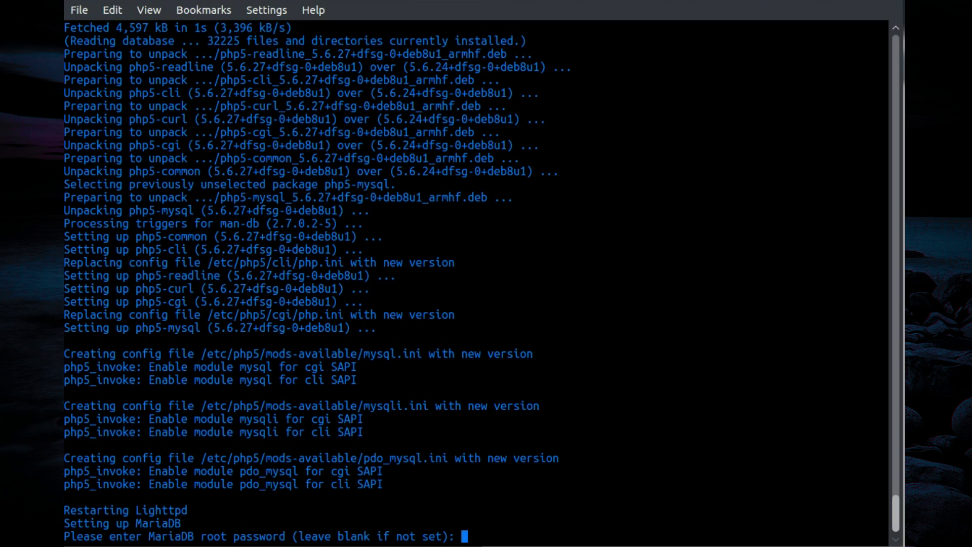
Step: Submit the MariaDB root password so the installer creates the ntrk user and ntrkdb database
key(Return)
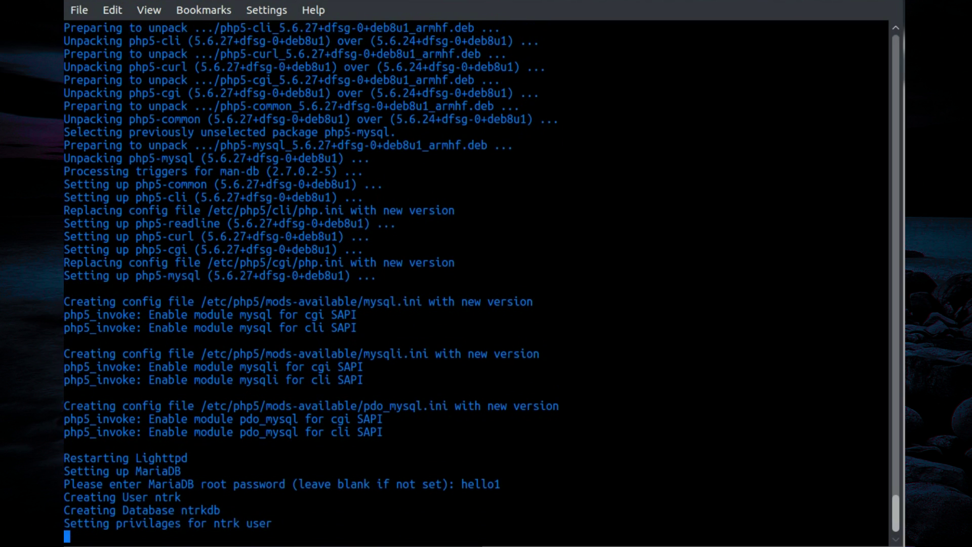